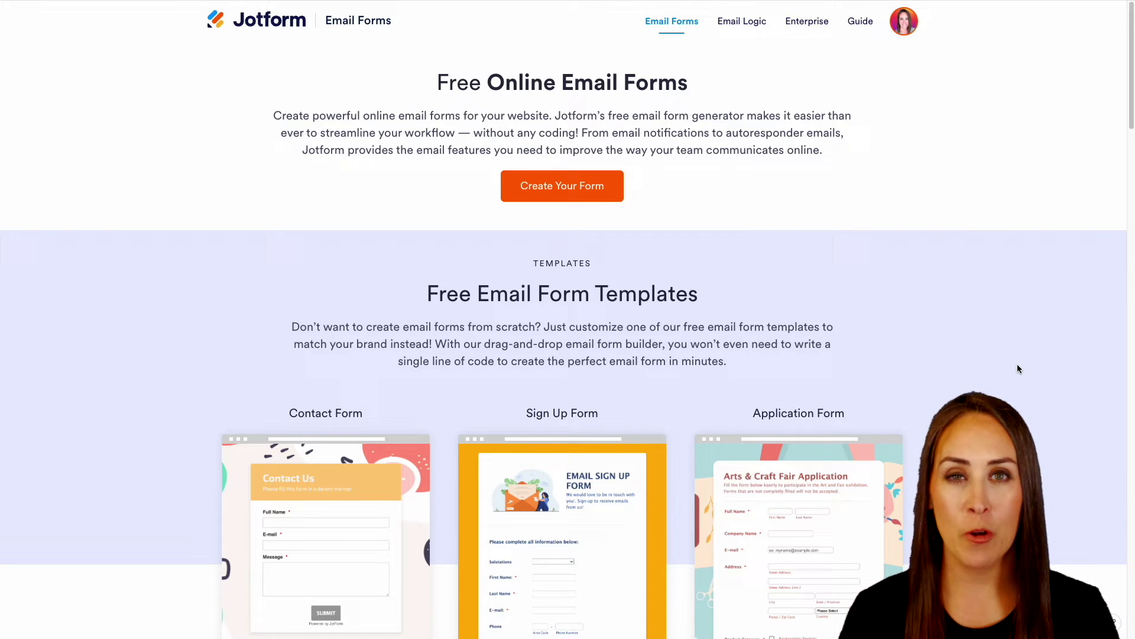
# Step: Scroll down to the free email form templates: Contact, Sign Up and Application Form
pyautogui.scroll(-1, 1008, 363)
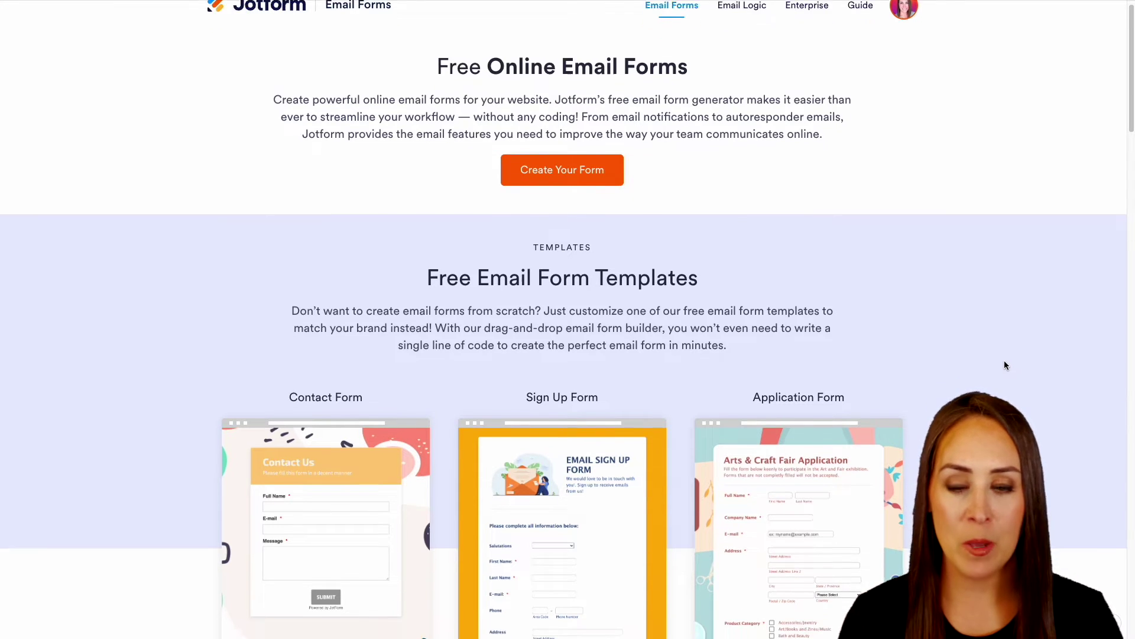
pyautogui.scroll(-3, 1005, 363)
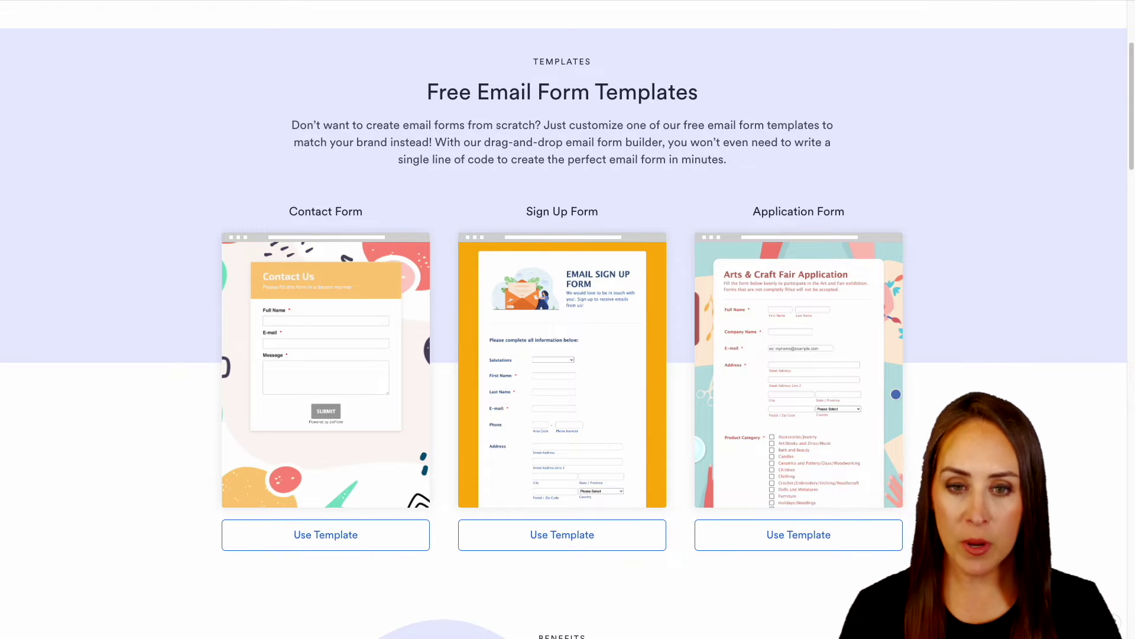
# Step: Create the Email Signup Form from the Sign Up Form template and scroll through its fields
pyautogui.click(573, 535)
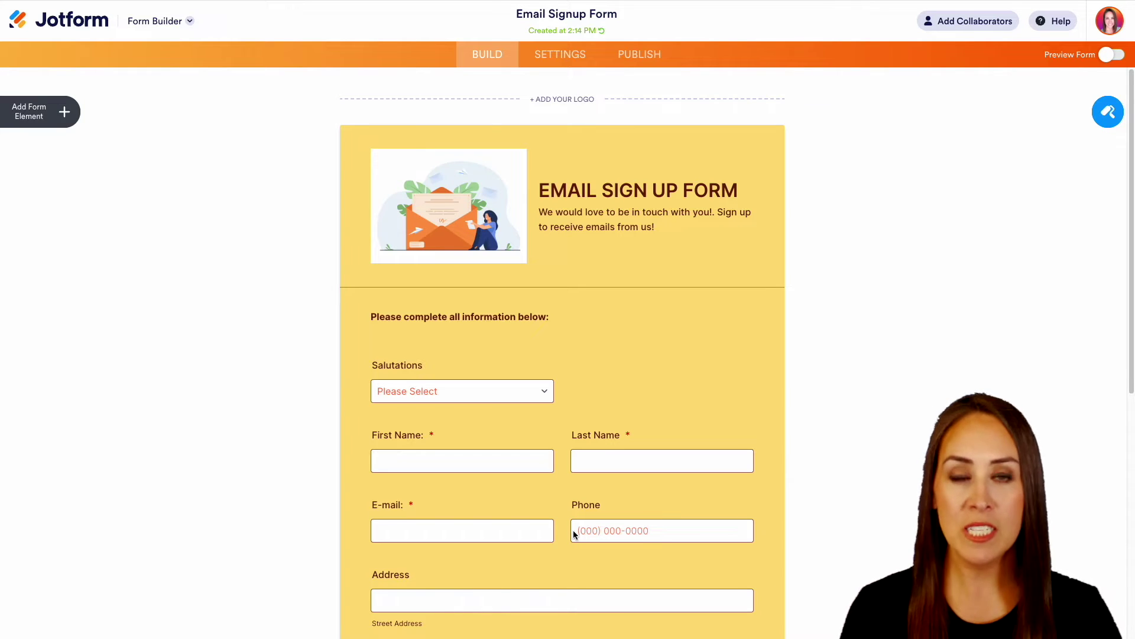
pyautogui.scroll(-4, 574, 534)
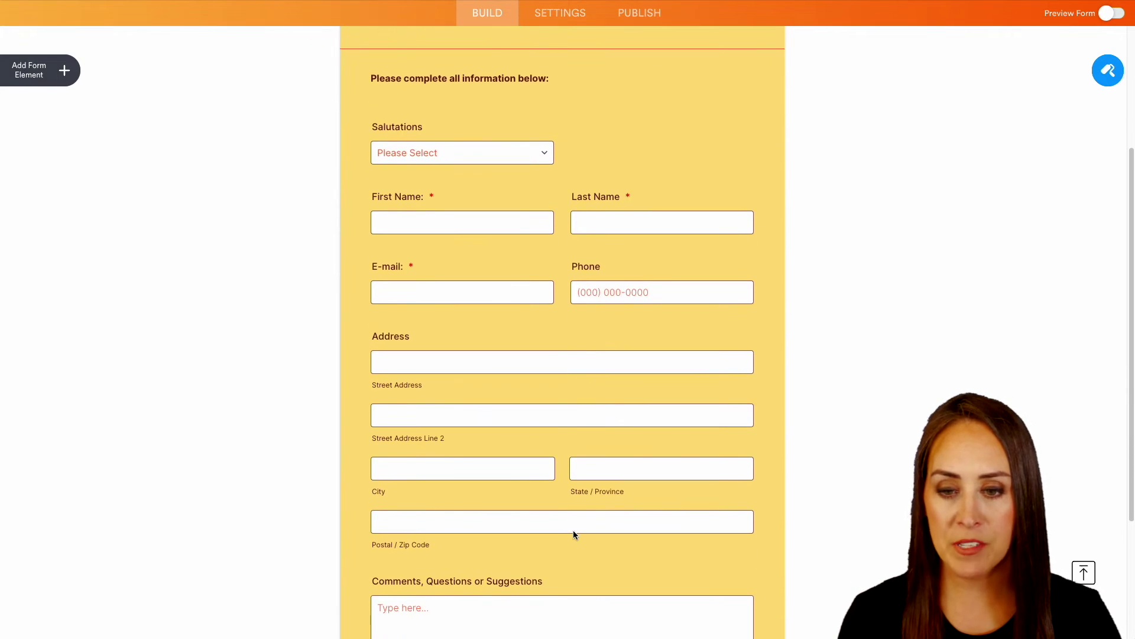
pyautogui.scroll(-3, 573, 534)
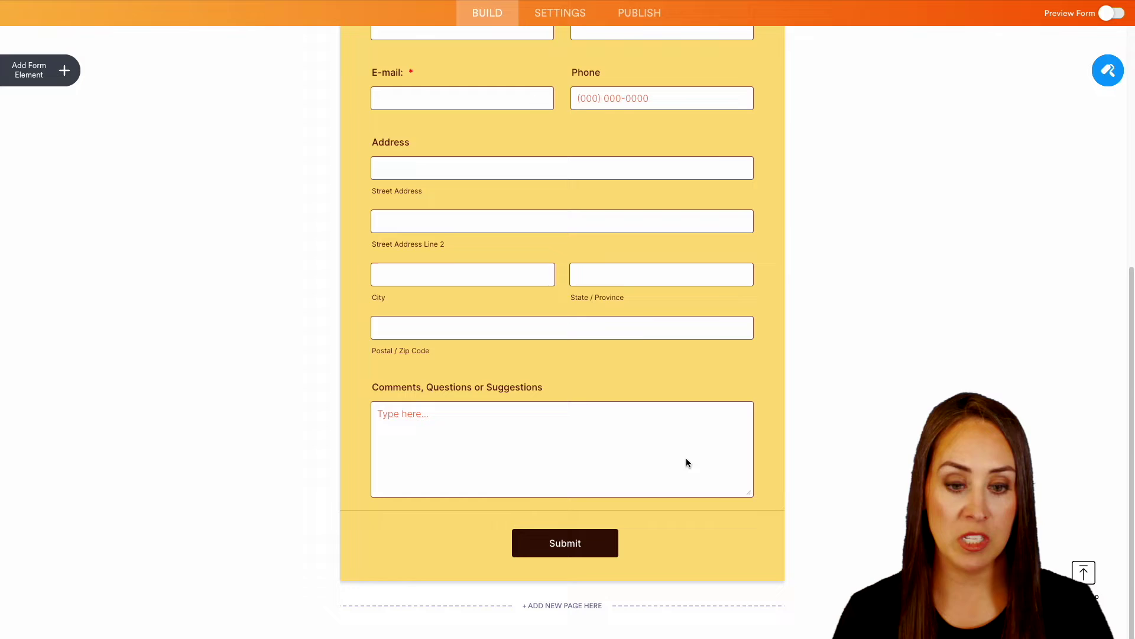
pyautogui.scroll(8, 687, 463)
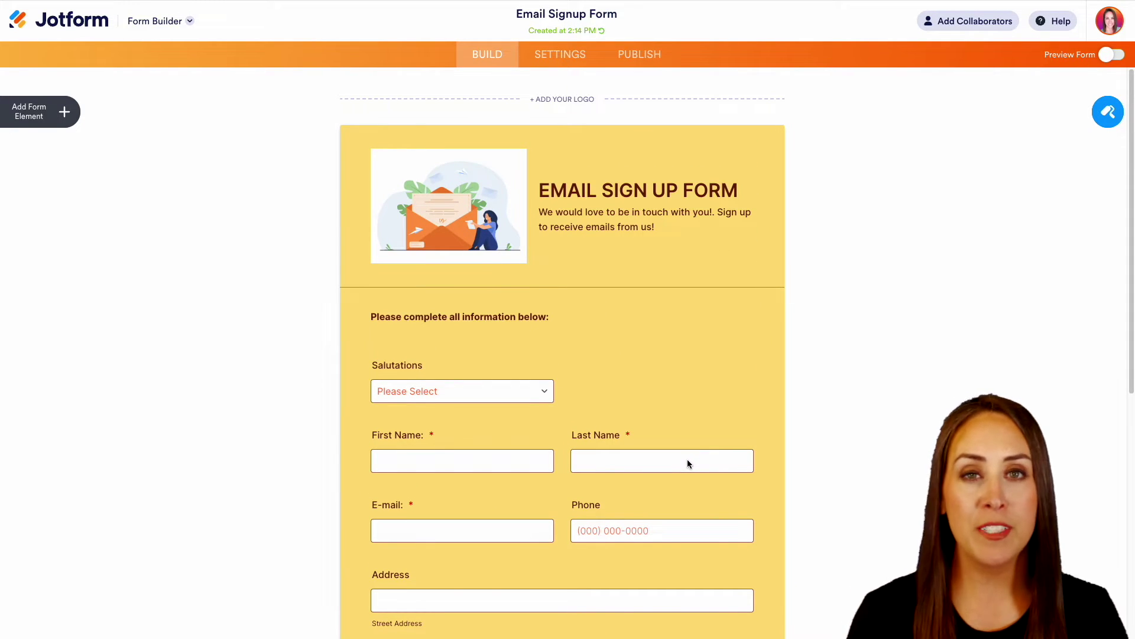
# Step: Make the Phone field required in its properties
pyautogui.click(64, 111)
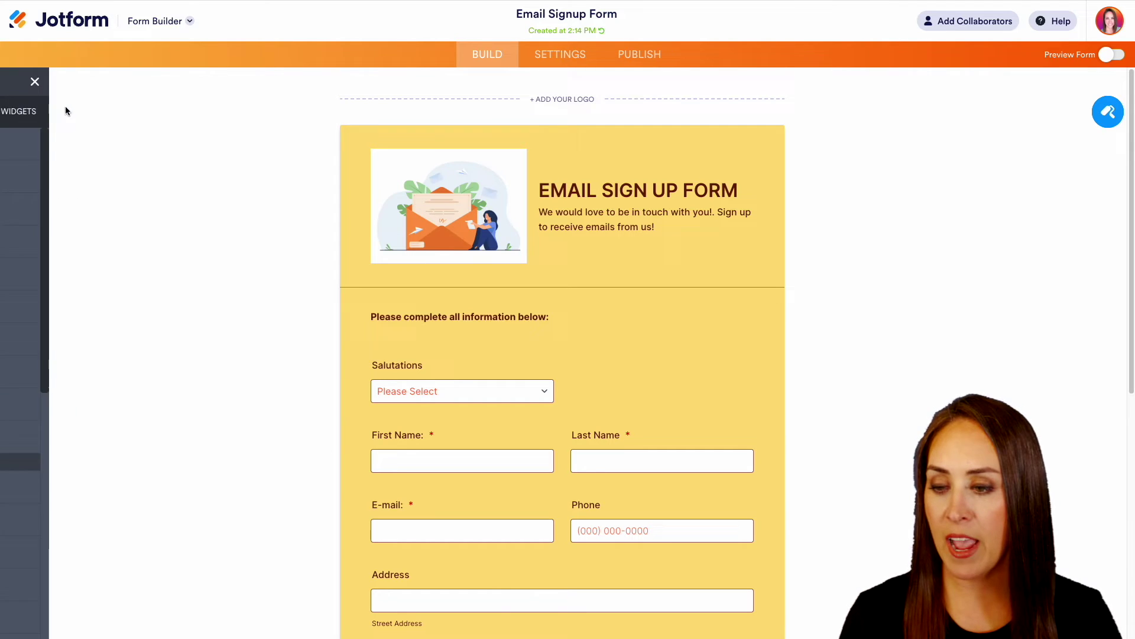
pyautogui.moveTo(42, 216); pyautogui.dragTo(256, 386)
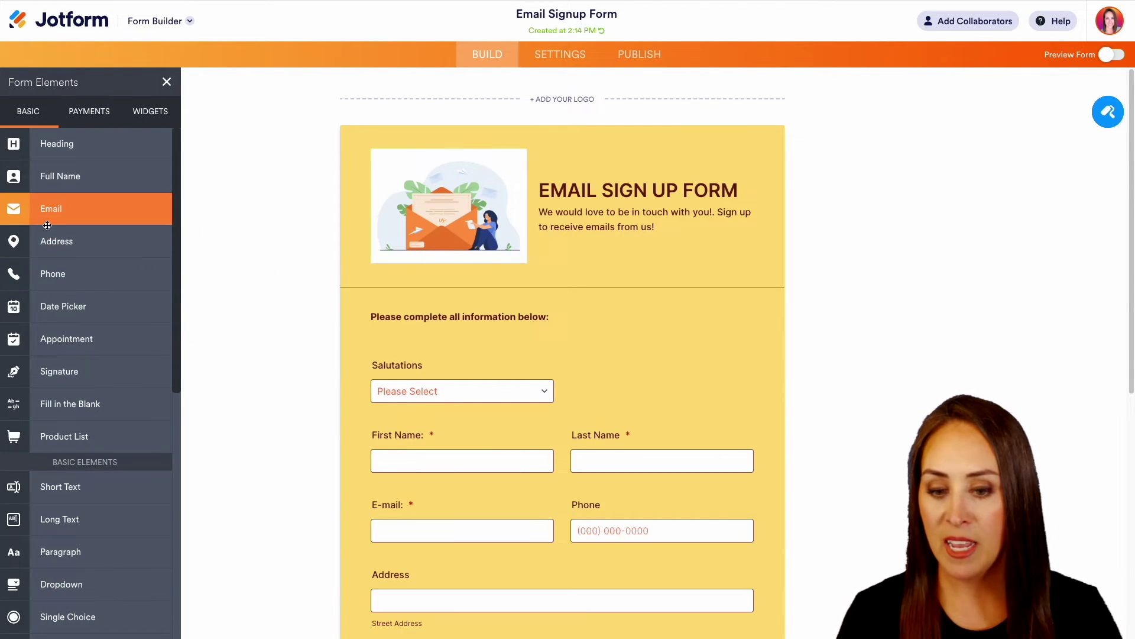
pyautogui.scroll(-1, 619, 436)
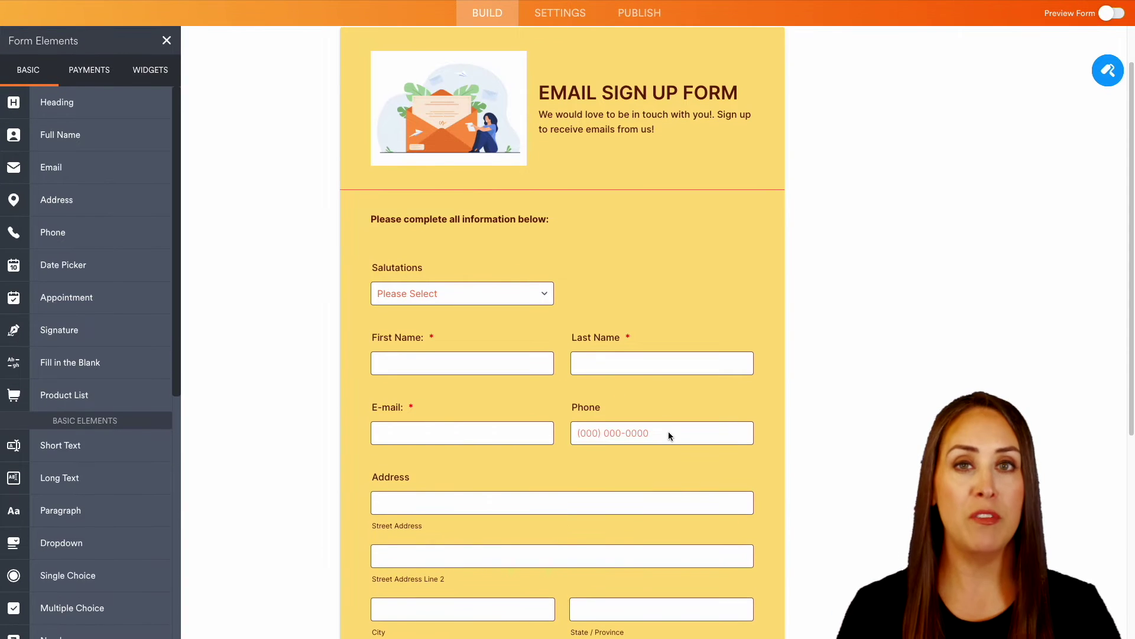
pyautogui.click(669, 433)
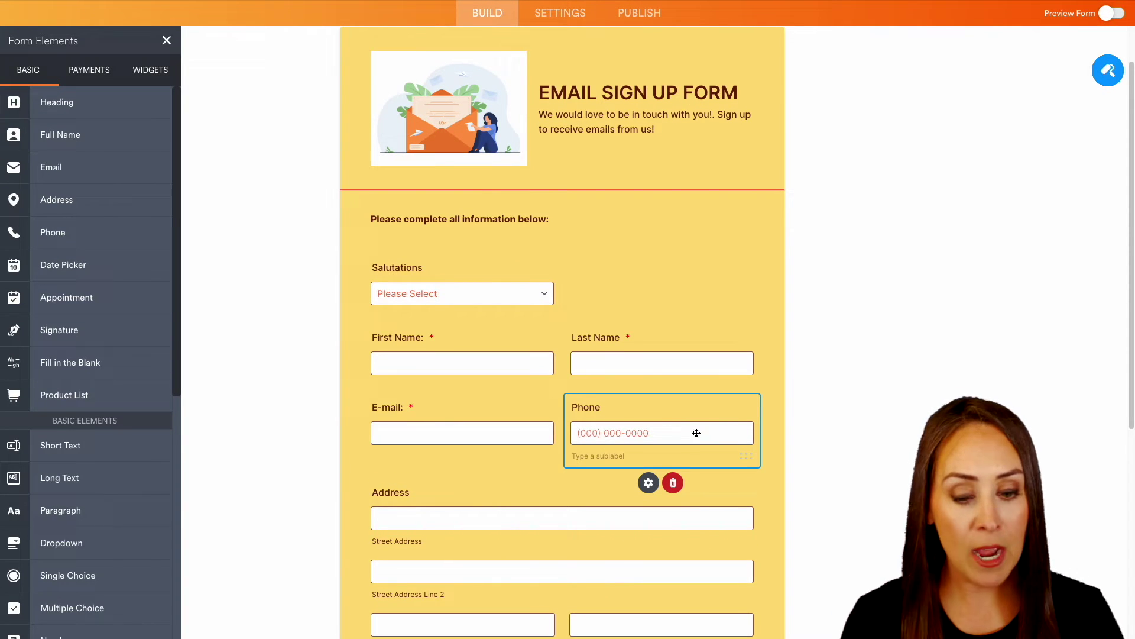
pyautogui.click(648, 483)
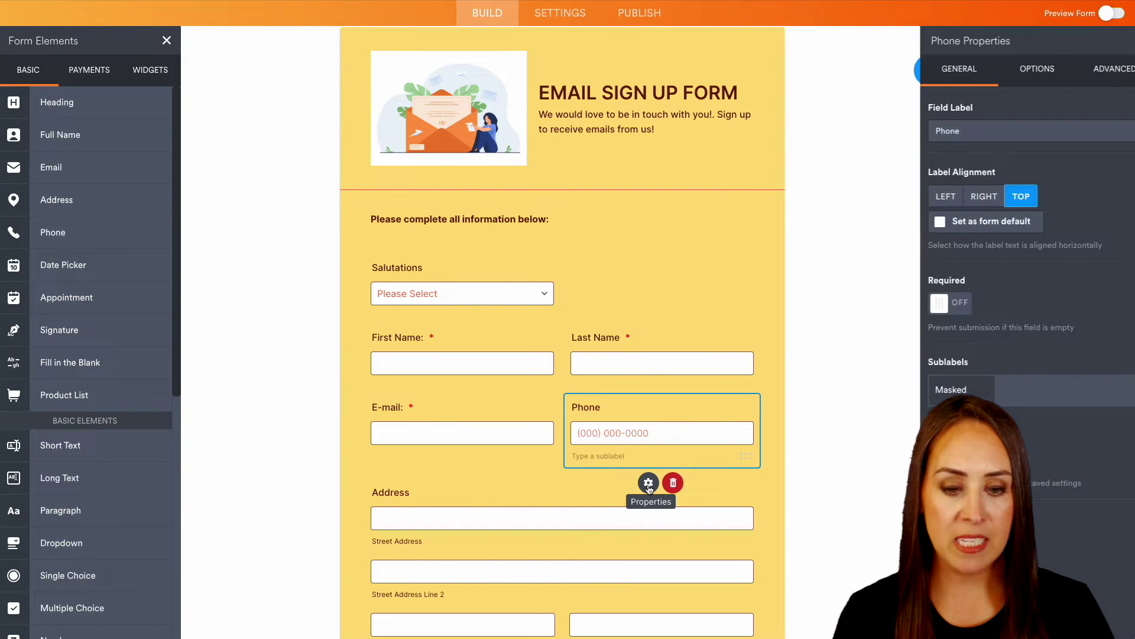
pyautogui.click(919, 308)
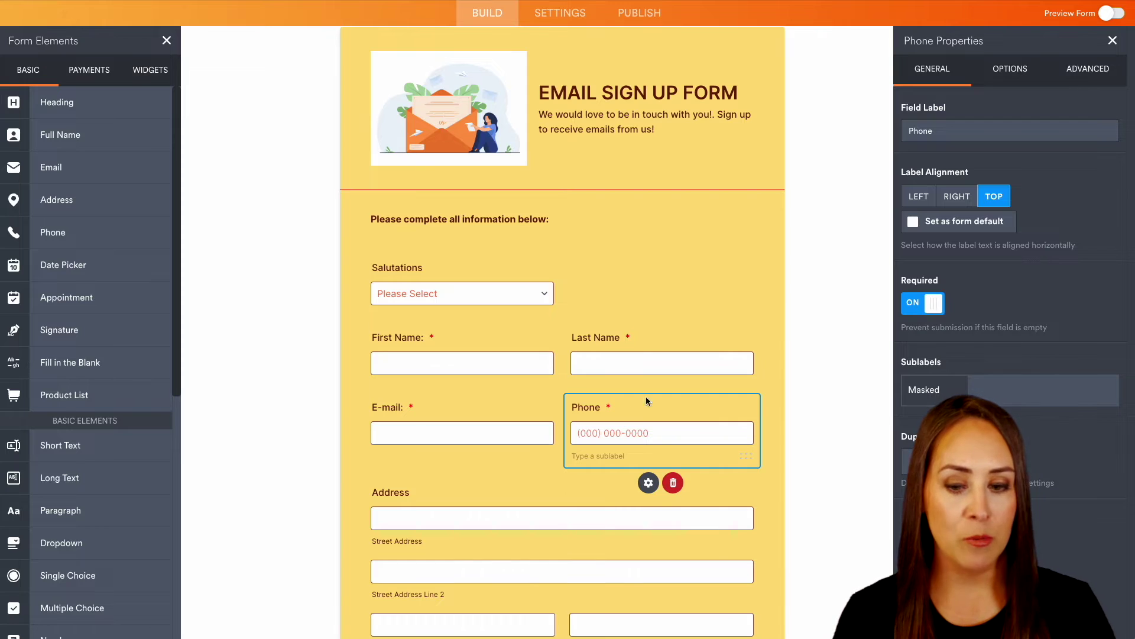
# Step: Make the Address field required as well
pyautogui.scroll(-3, 628, 398)
pyautogui.click(570, 436)
pyautogui.click(920, 303)
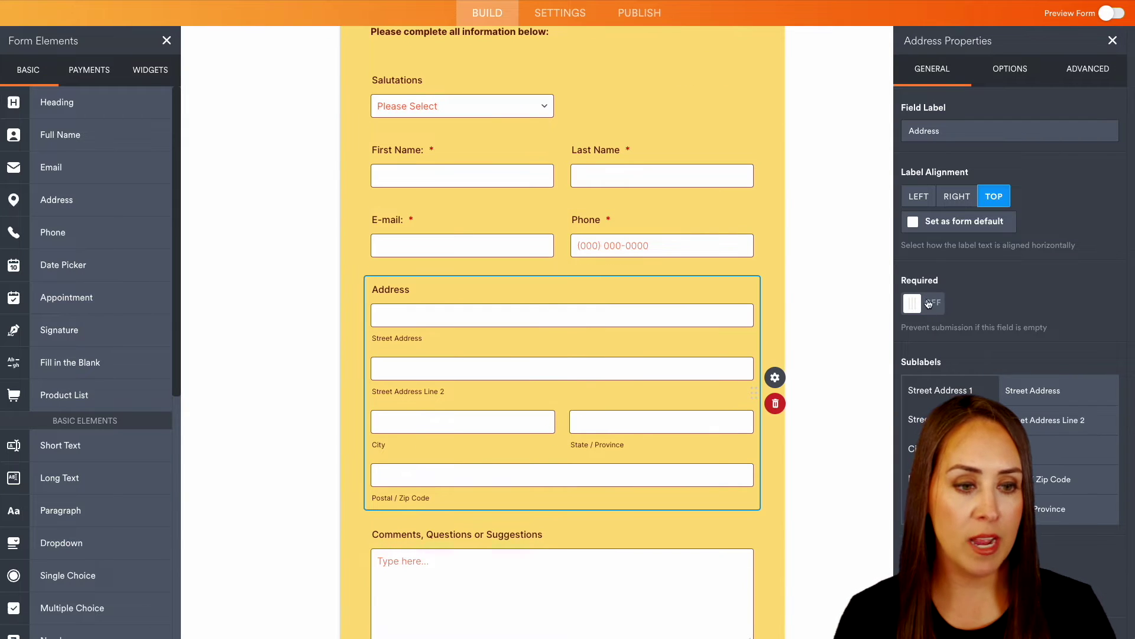
pyautogui.scroll(3, 806, 321)
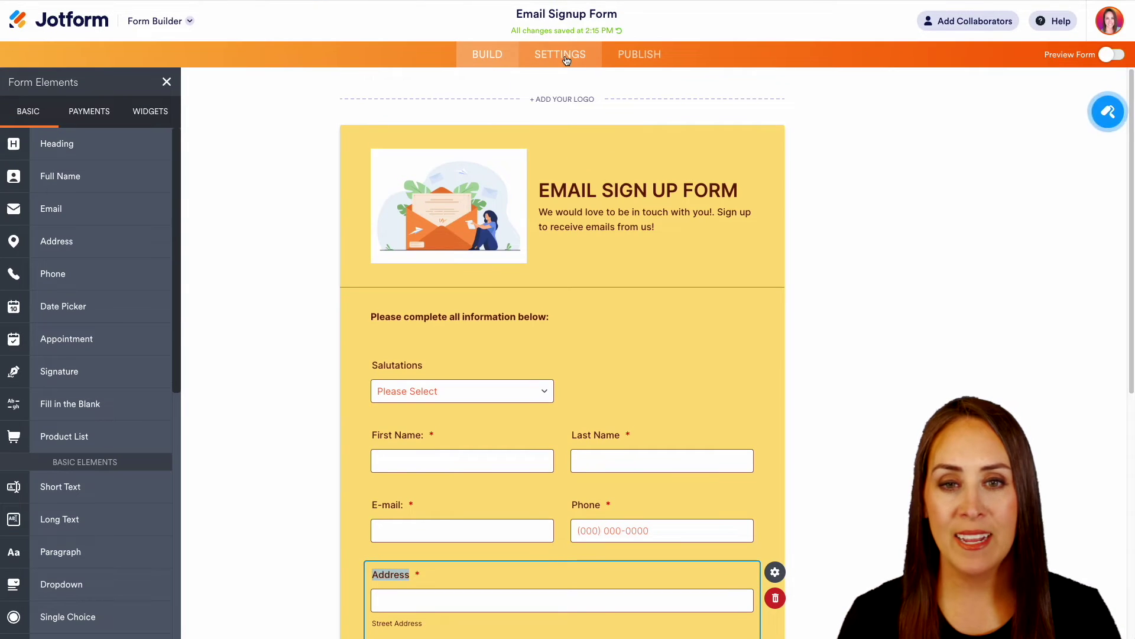
# Step: Go to the form's Emails settings, which list Notification 1
pyautogui.click(564, 16)
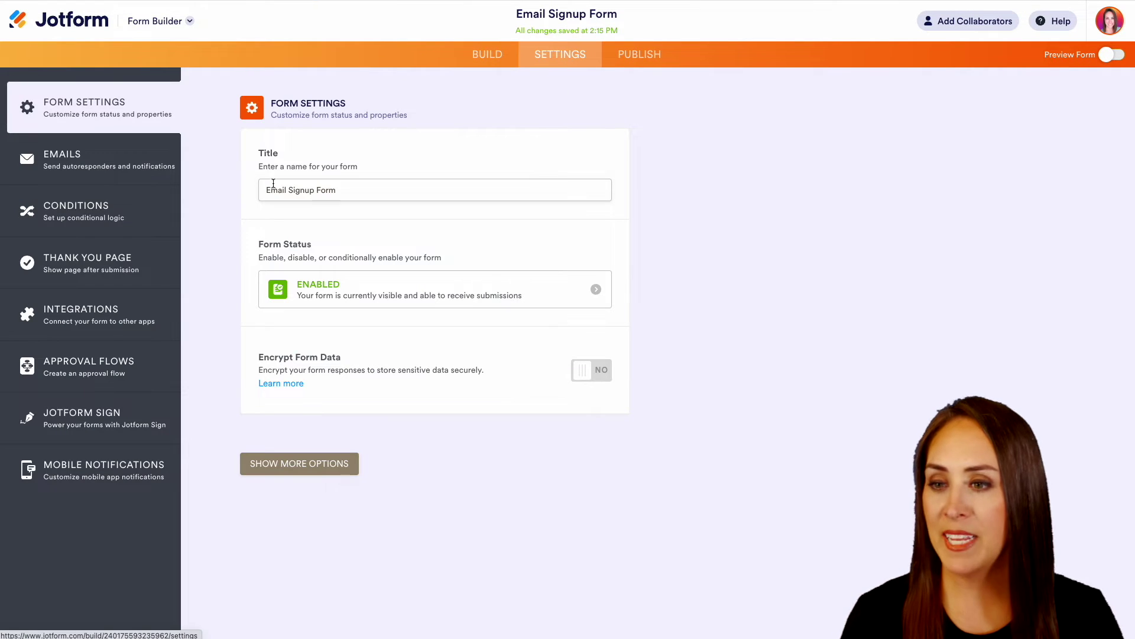
pyautogui.click(81, 170)
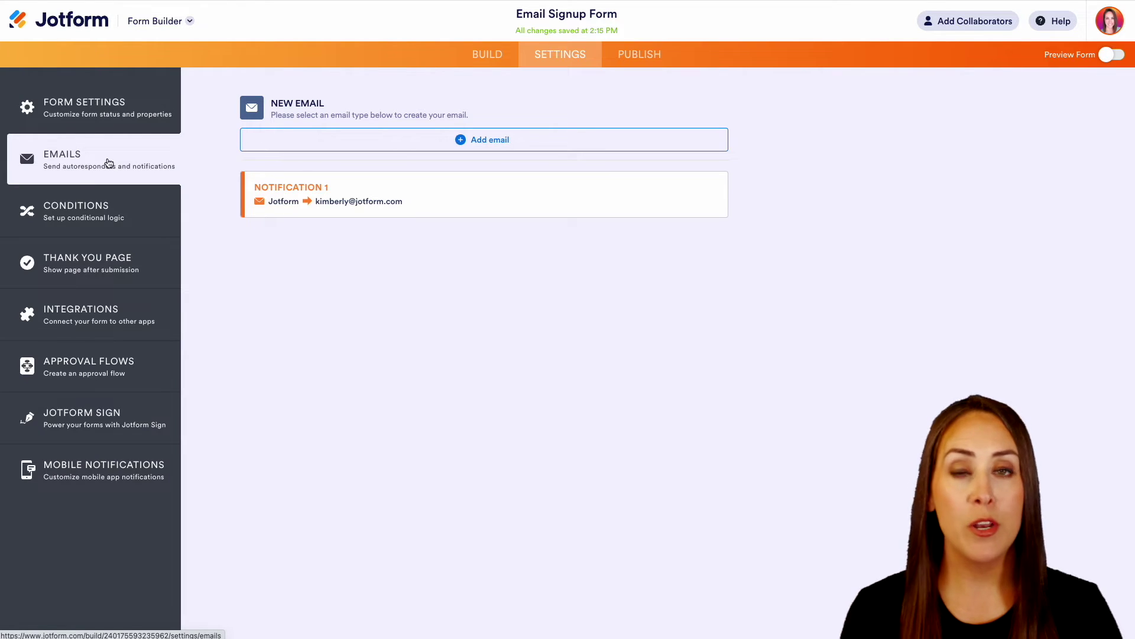
pyautogui.moveTo(364, 210)
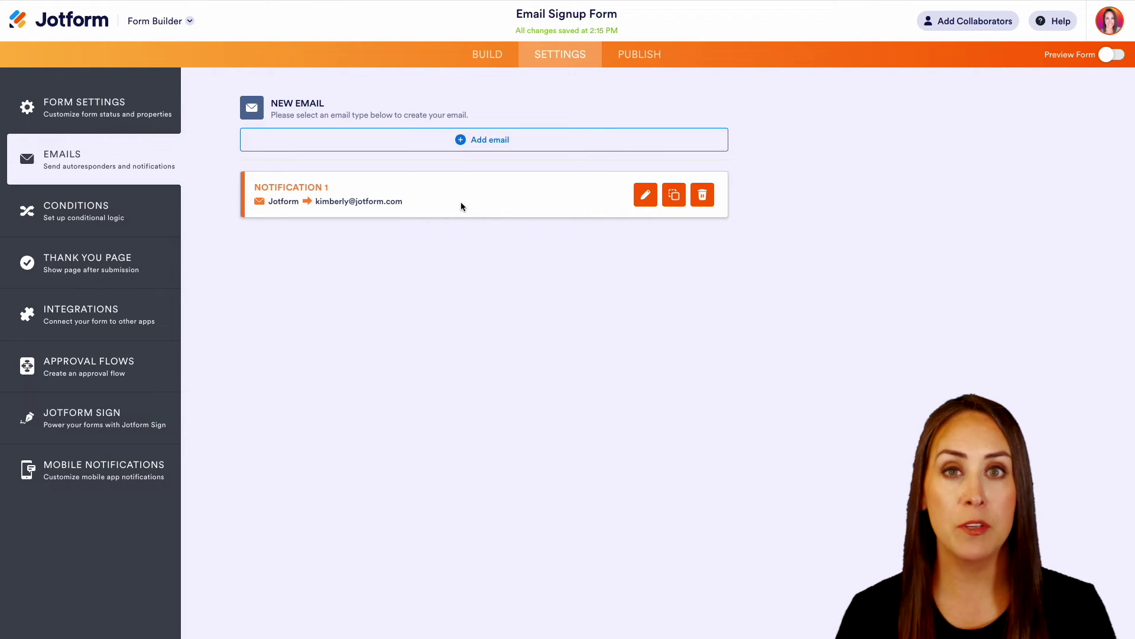
# Step: Add an autoresponder with subject 'Hey [First Name]! We received your form!'
pyautogui.click(485, 145)
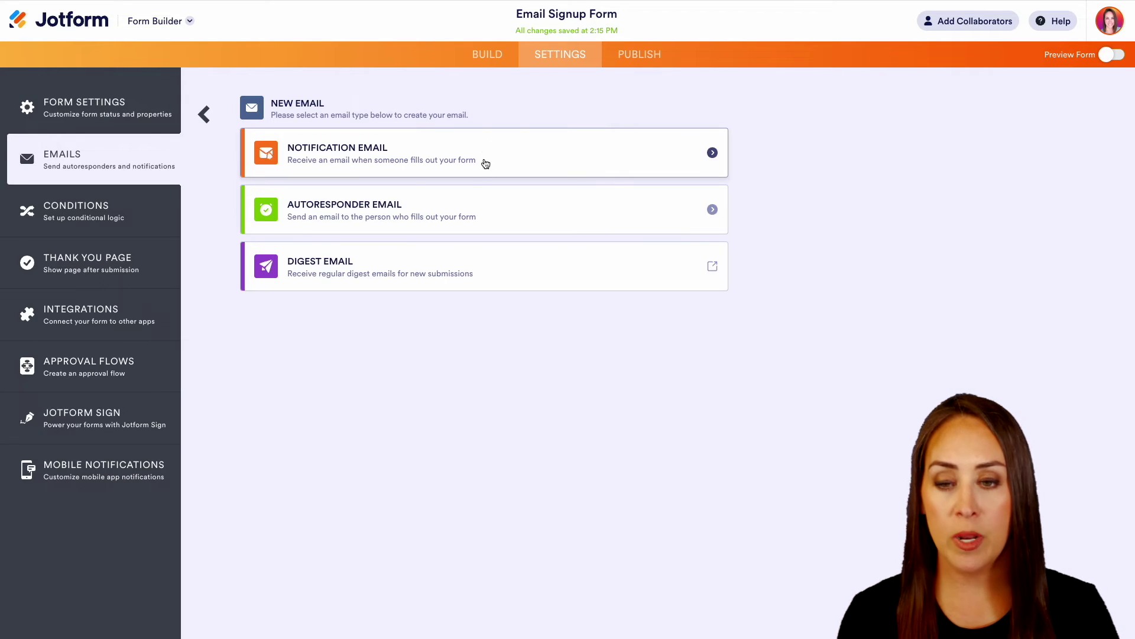
pyautogui.click(373, 211)
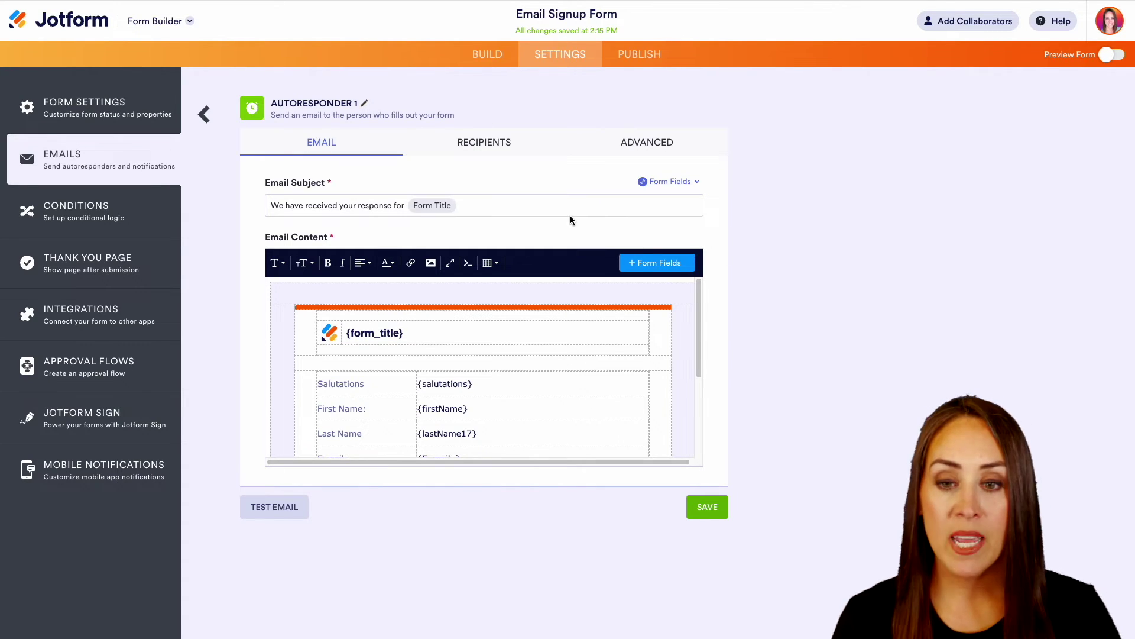
pyautogui.moveTo(474, 208); pyautogui.dragTo(241, 212)
pyautogui.write('Hey')
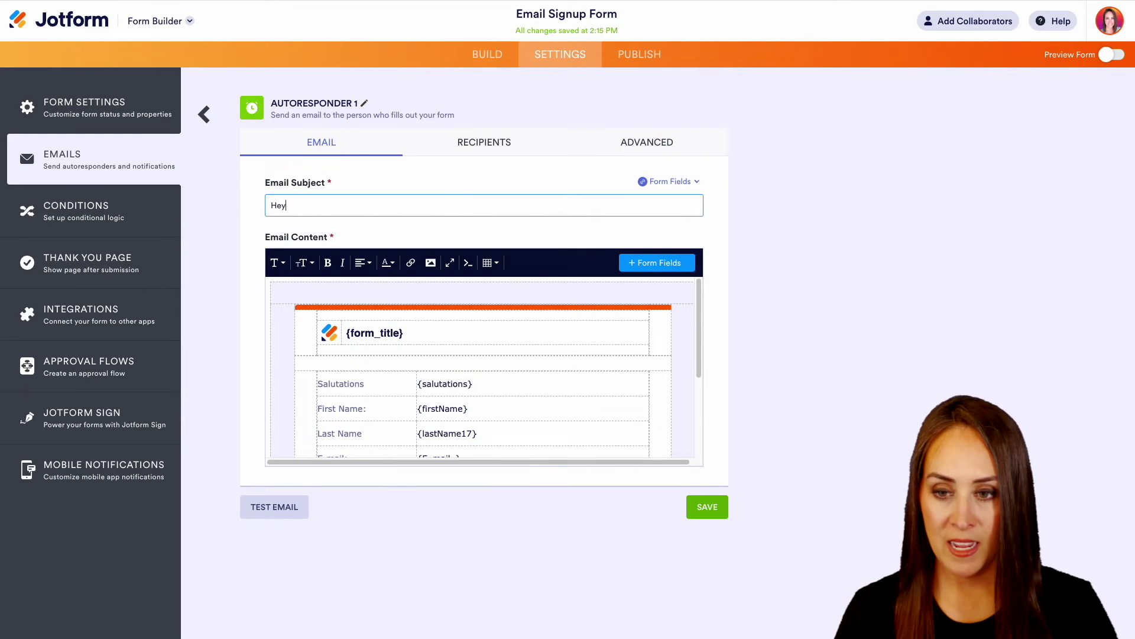
pyautogui.click(658, 181)
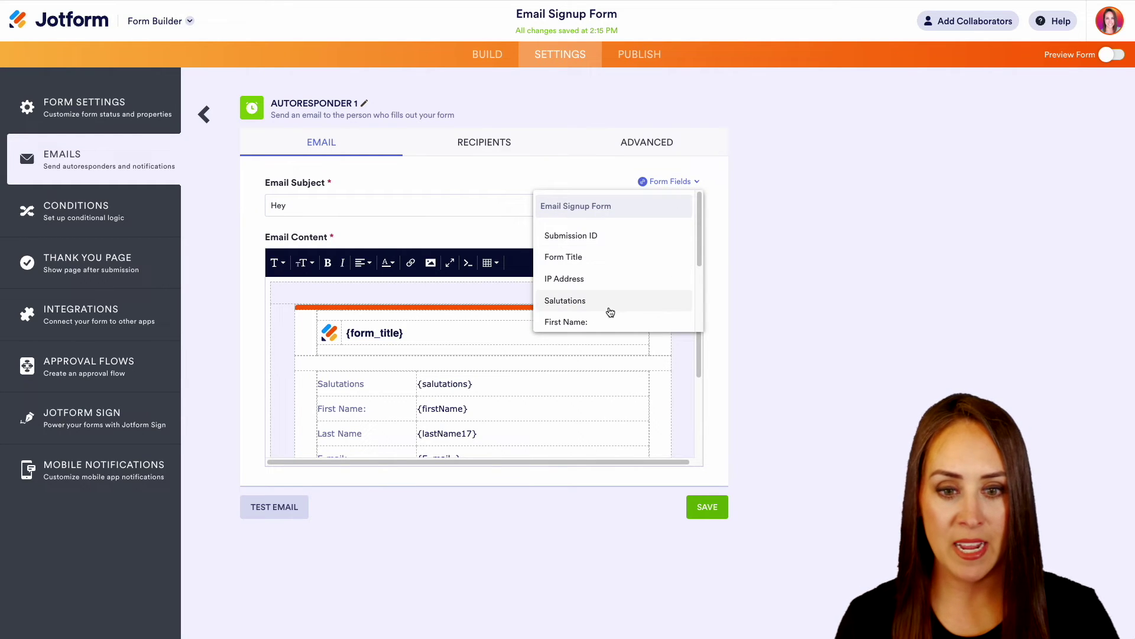
pyautogui.click(593, 318)
pyautogui.click(370, 203)
pyautogui.write('! We r')
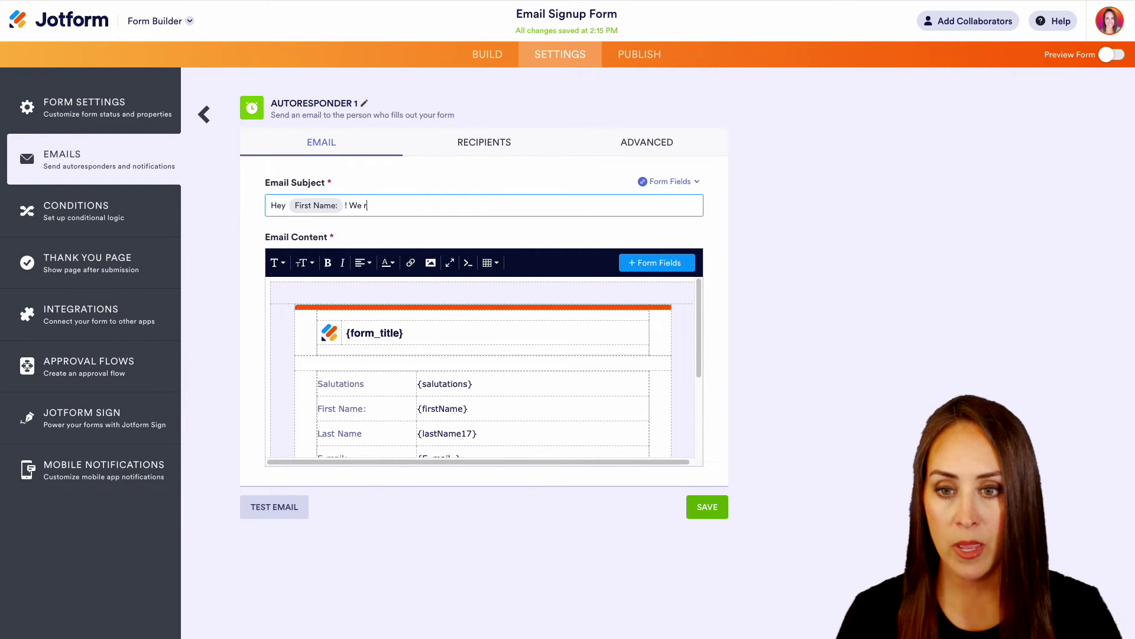
pyautogui.write('eceived your for')
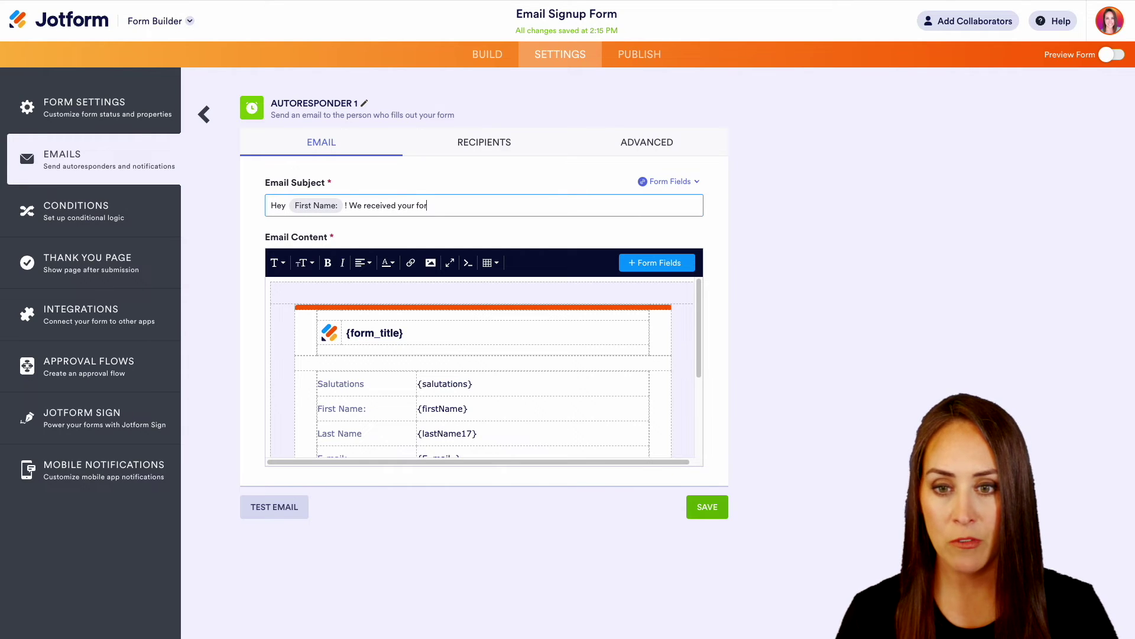
pyautogui.write('m!')
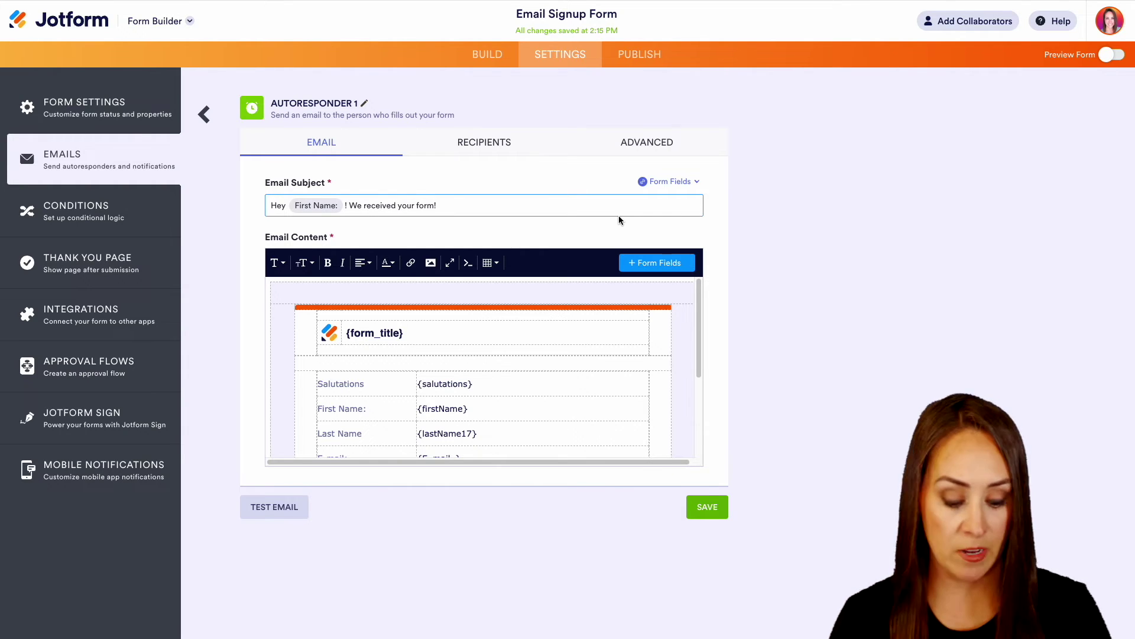
pyautogui.click(695, 183)
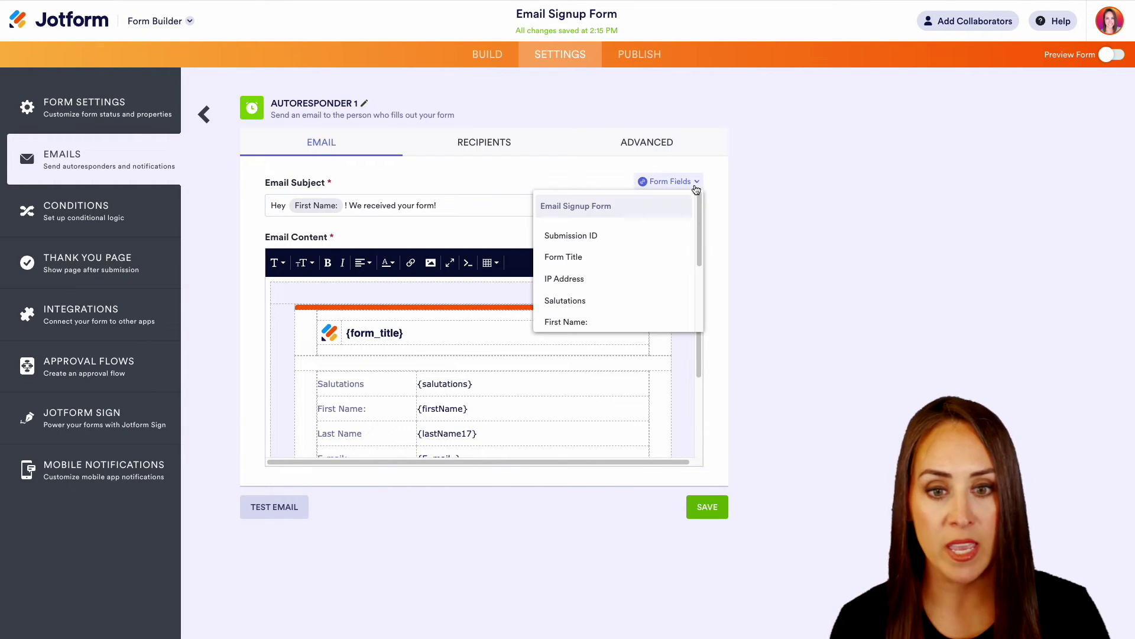
pyautogui.click(455, 220)
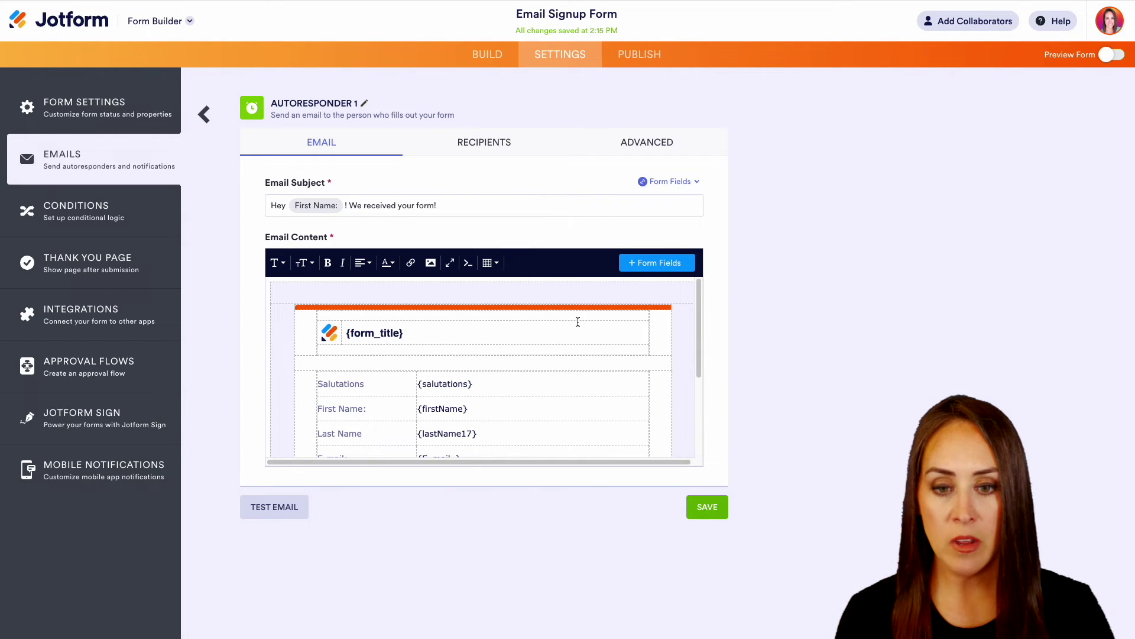
pyautogui.scroll(-5, 578, 319)
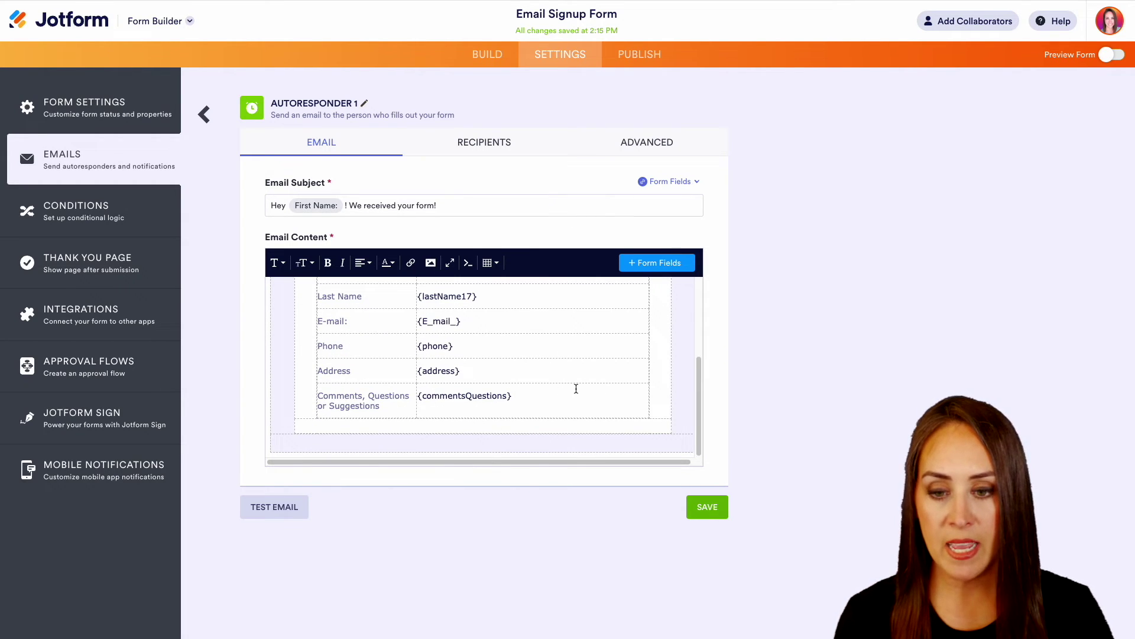
pyautogui.scroll(5, 578, 384)
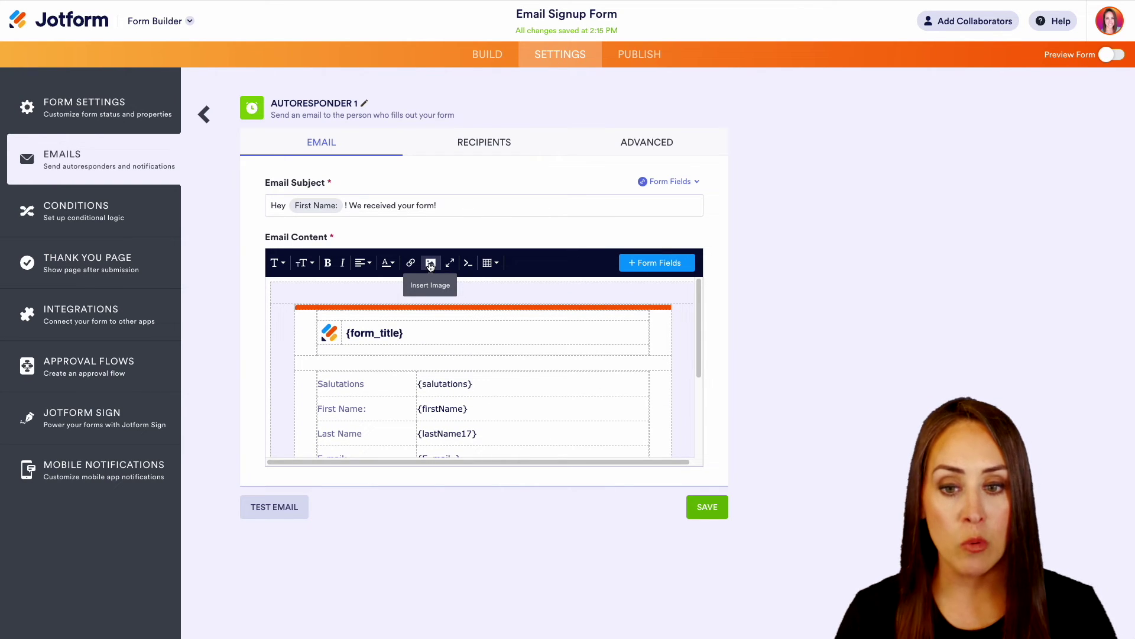
# Step: Set the autoresponder's recipient to the form's E-mail field and save
pyautogui.click(491, 145)
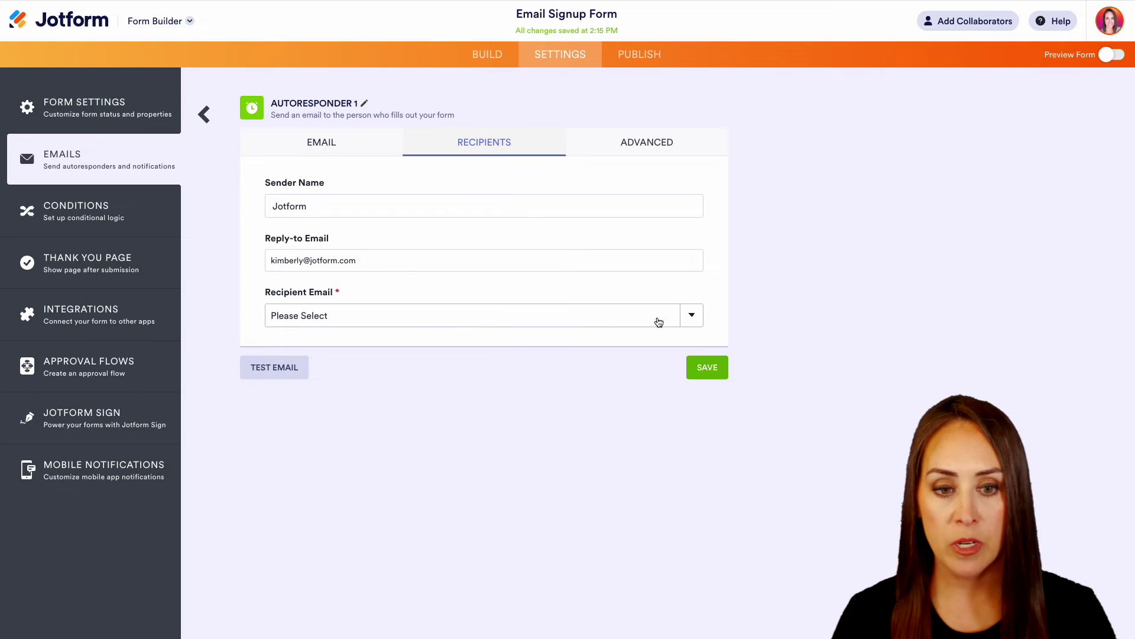
pyautogui.click(669, 317)
pyautogui.click(342, 424)
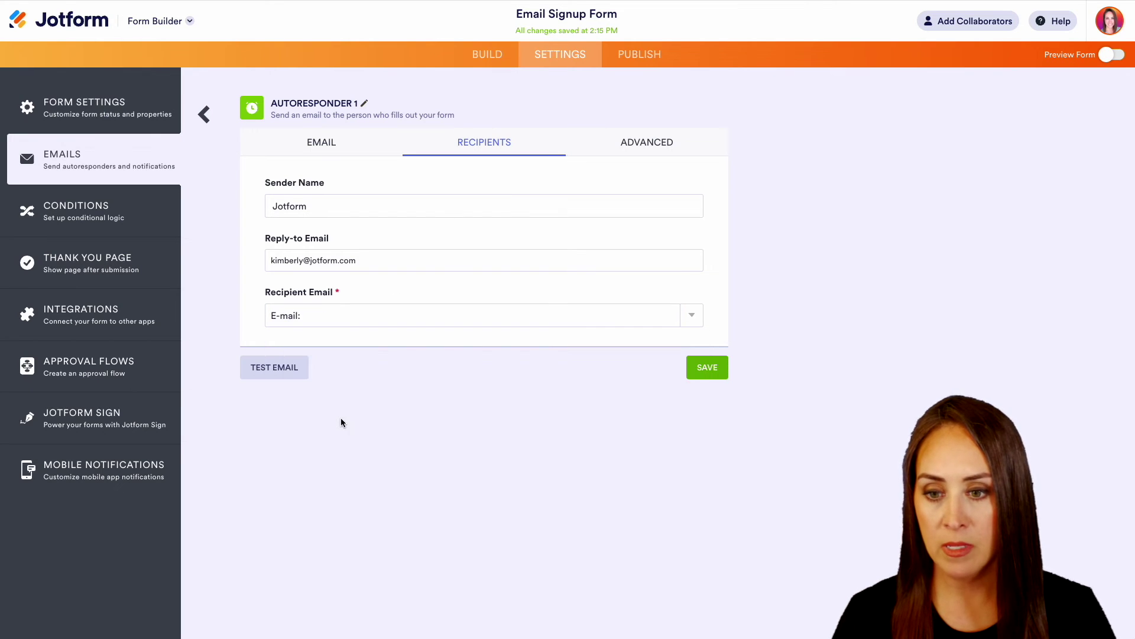
pyautogui.click(704, 367)
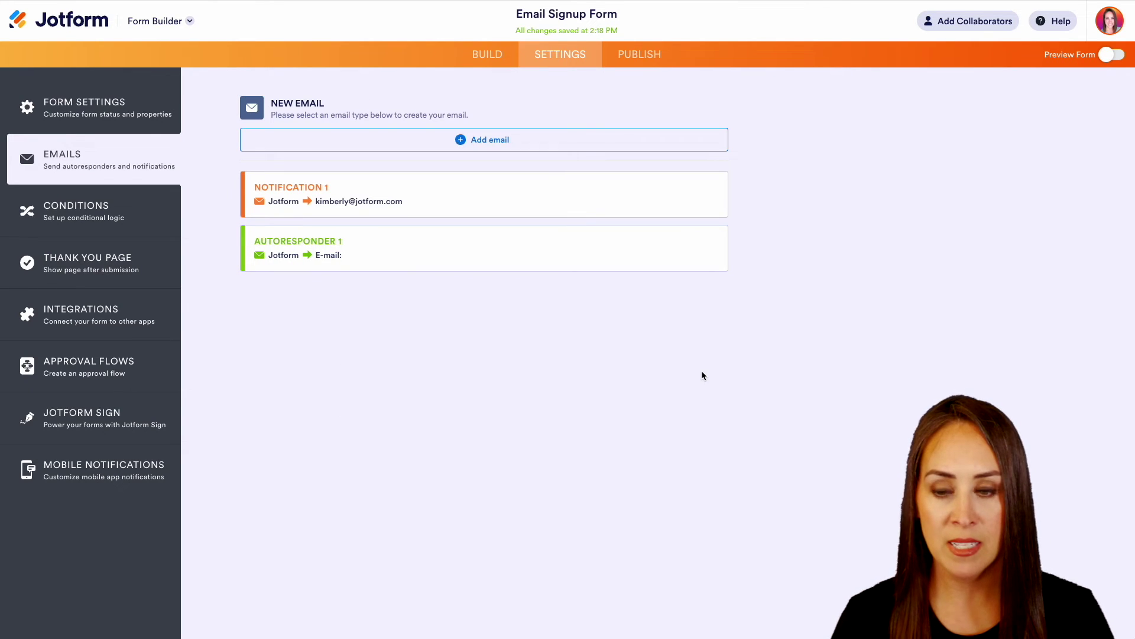
# Step: Turn on Attach PDF in the autoresponder's Advanced settings and save
pyautogui.click(645, 248)
pyautogui.click(656, 145)
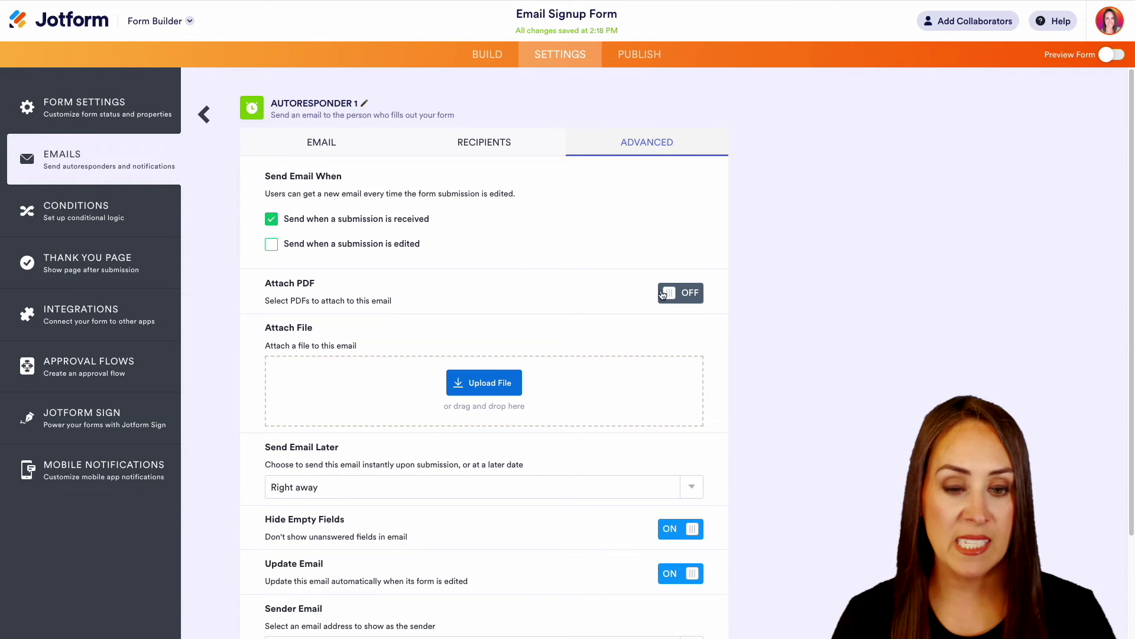
pyautogui.click(680, 293)
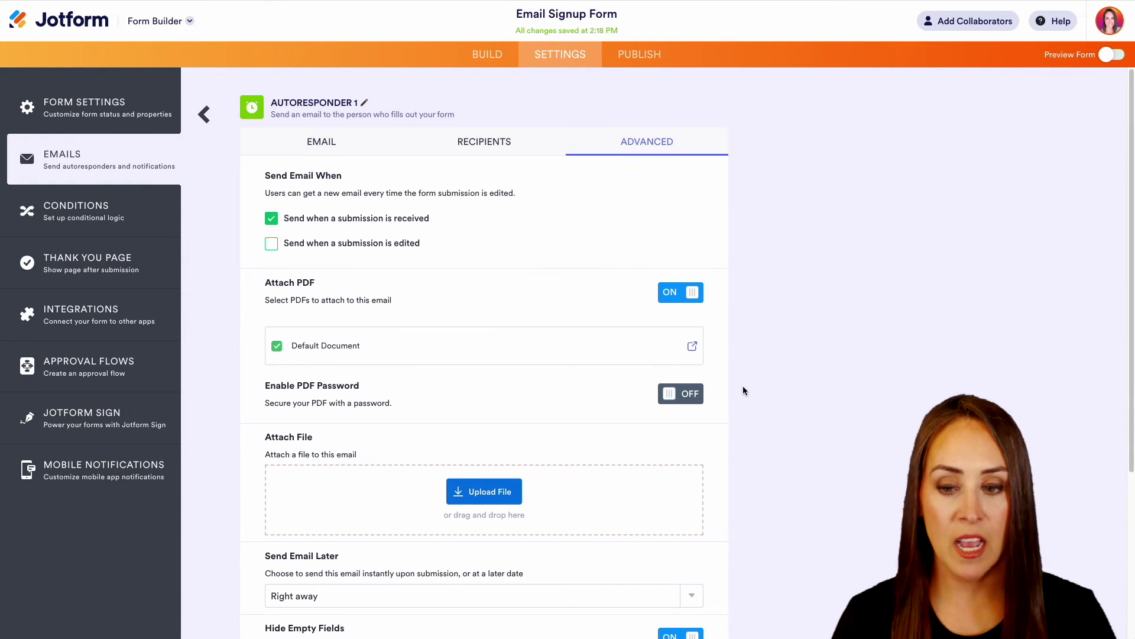
pyautogui.scroll(-4, 743, 385)
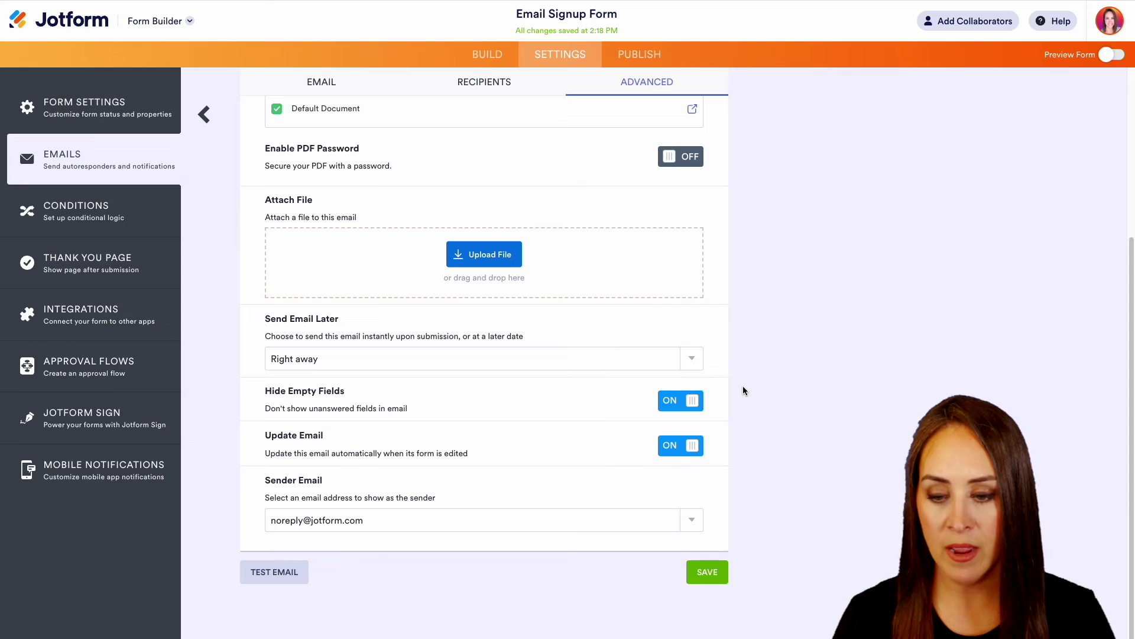
pyautogui.click(709, 572)
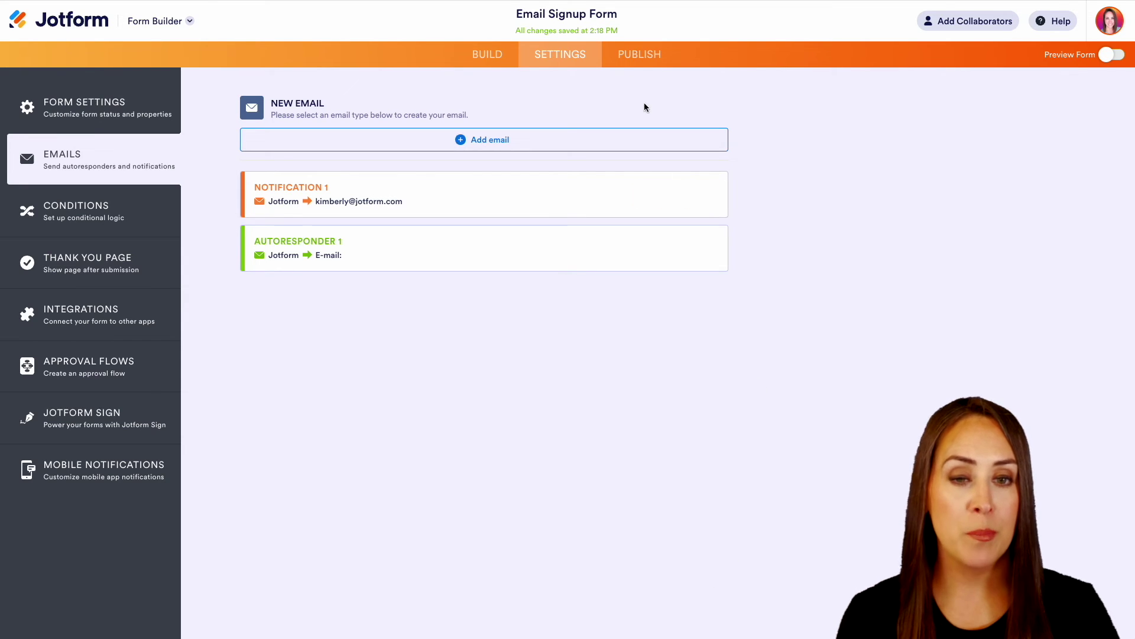
# Step: Save Reminder Email 1, sent daily Monday–Friday at 9:00 AM
pyautogui.click(639, 65)
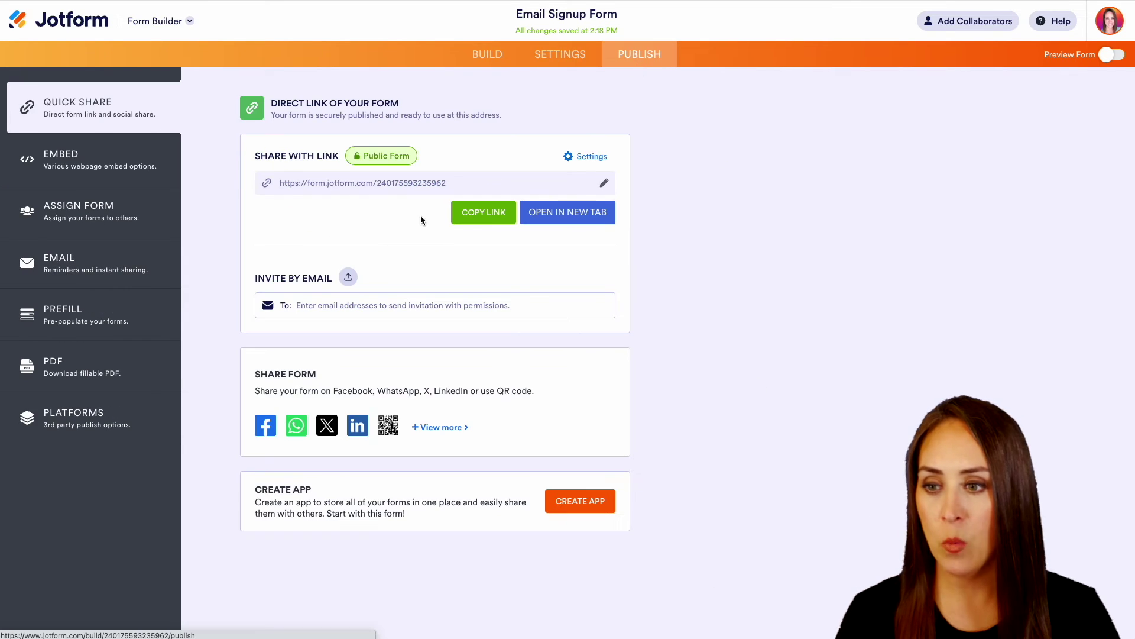
pyautogui.click(104, 266)
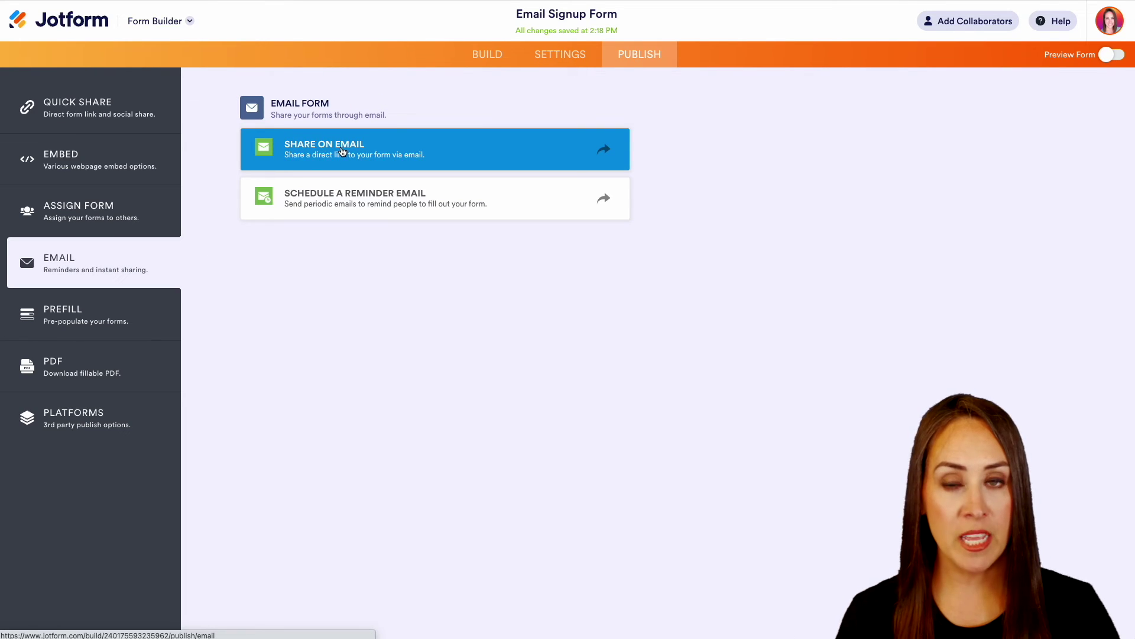
pyautogui.click(396, 208)
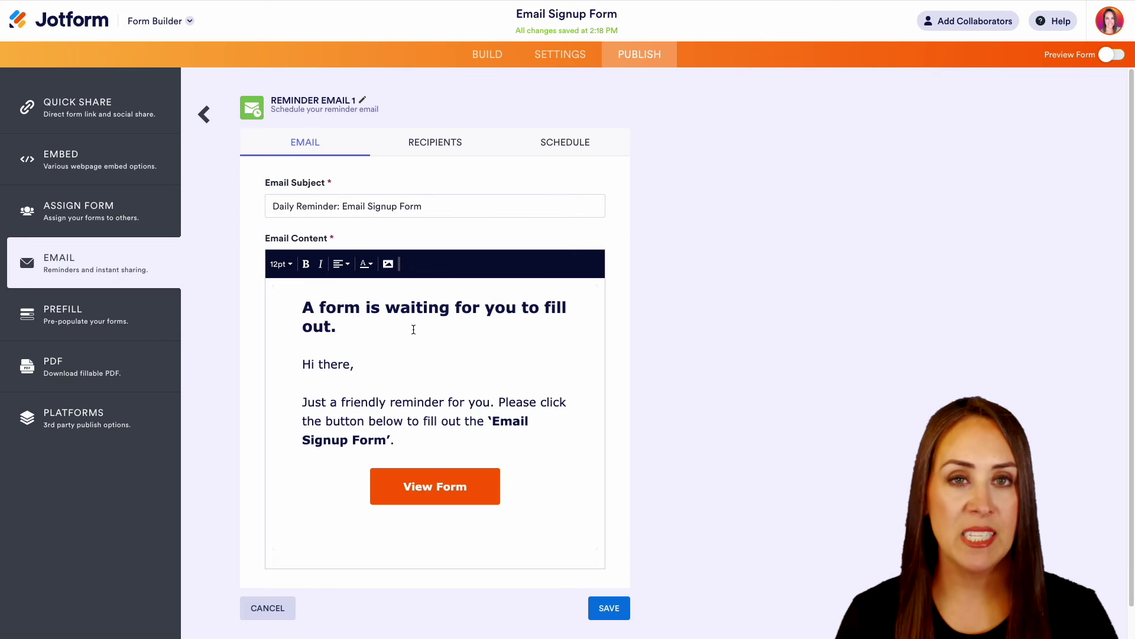
pyautogui.click(449, 148)
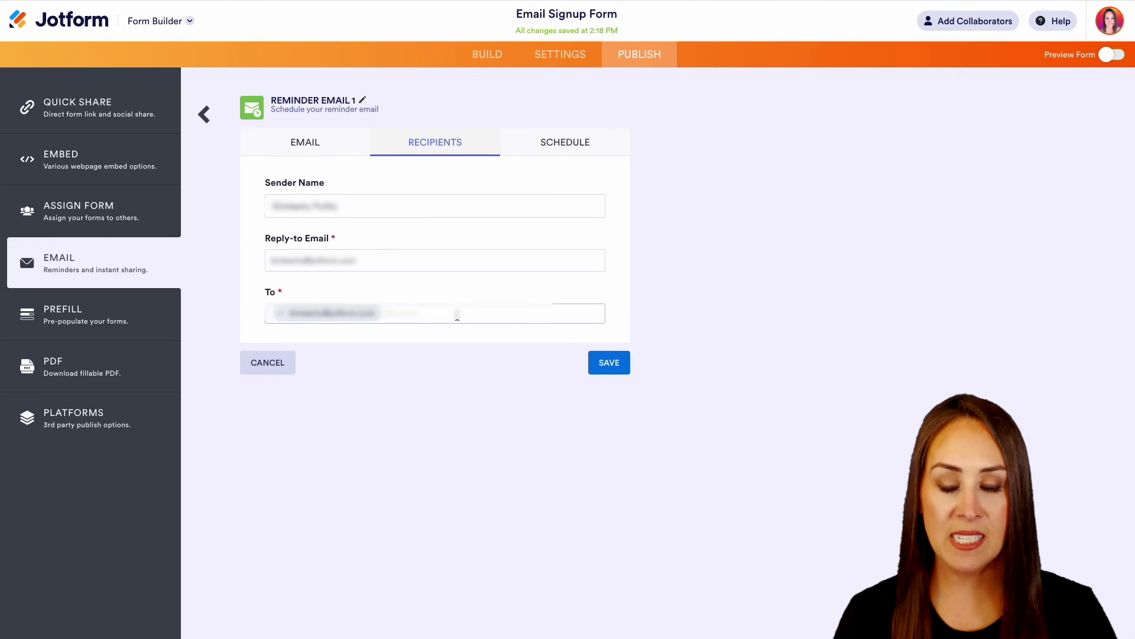
pyautogui.click(564, 141)
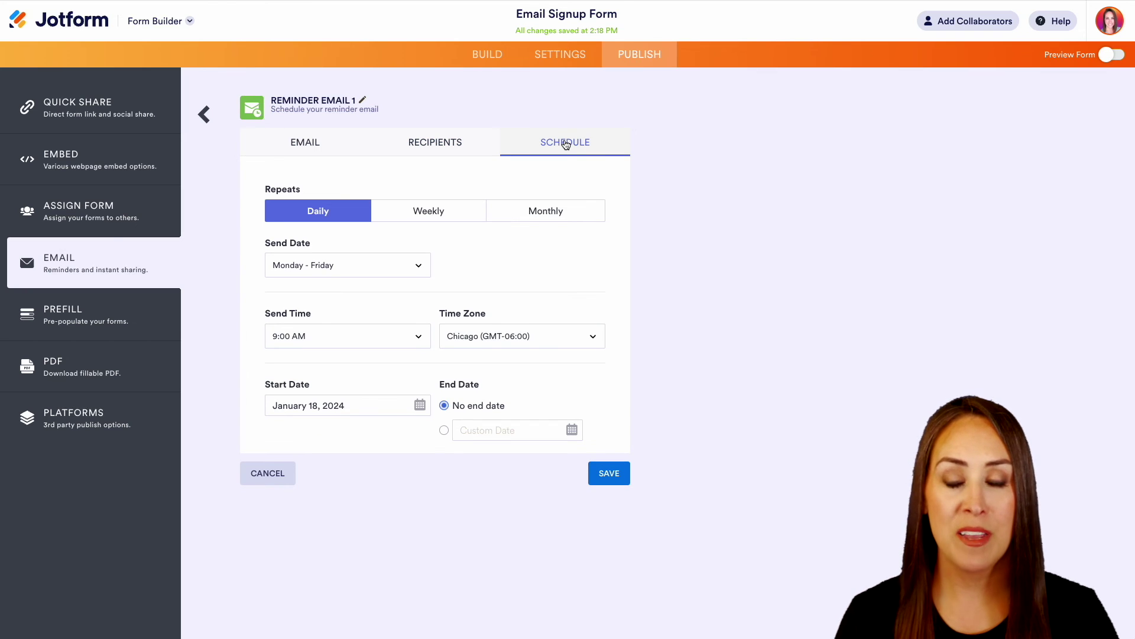
pyautogui.click(606, 473)
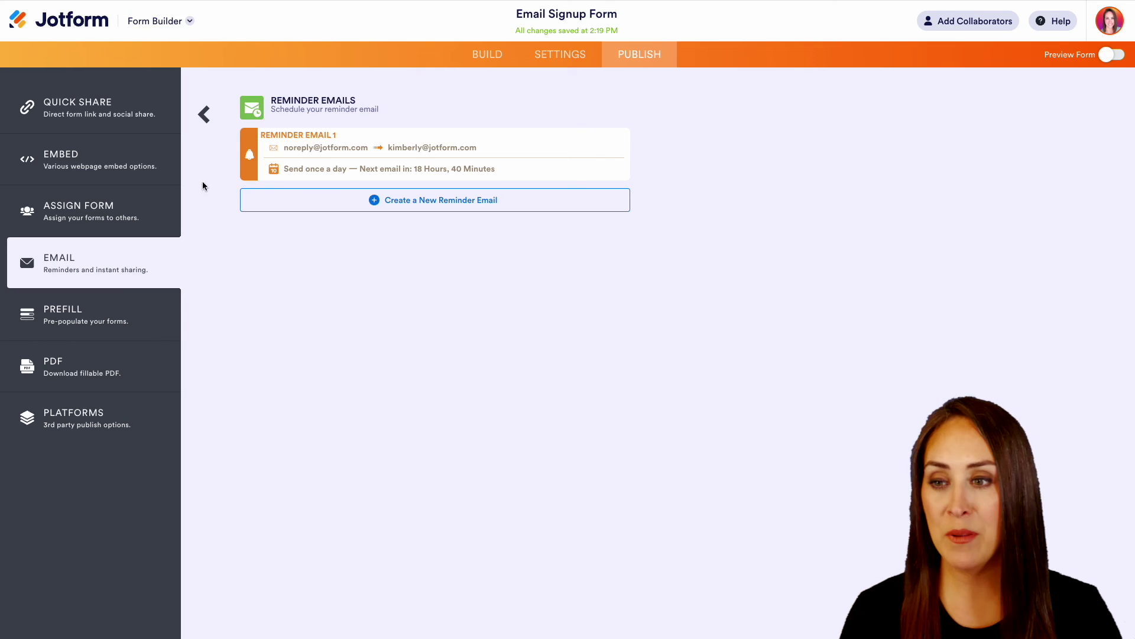
# Step: Show the Embed page with the form's script embed code
pyautogui.click(106, 169)
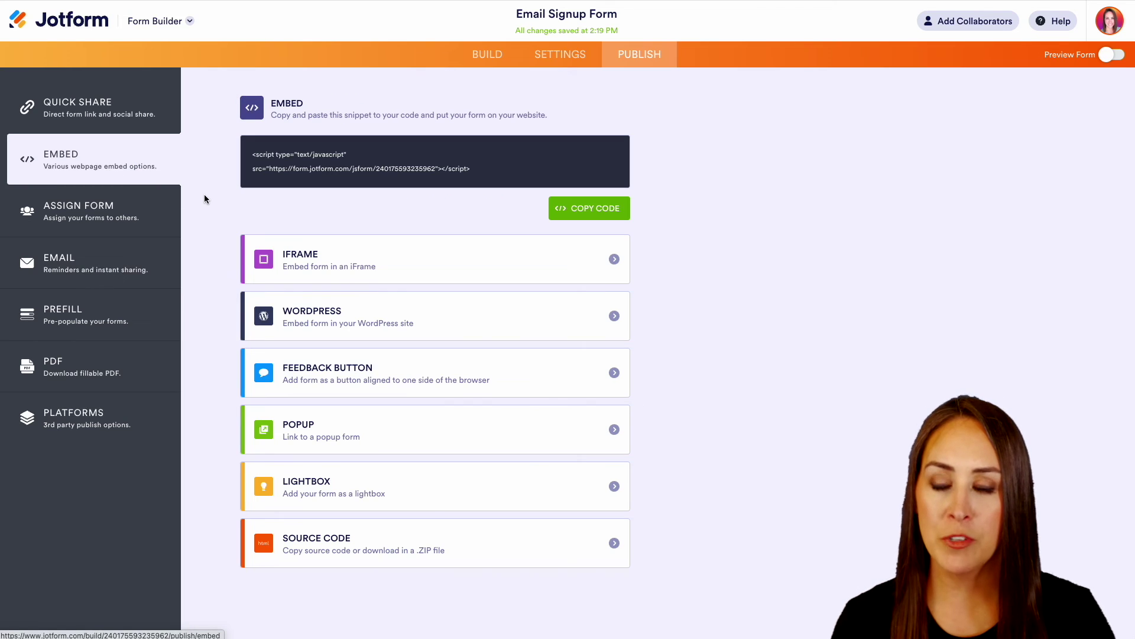